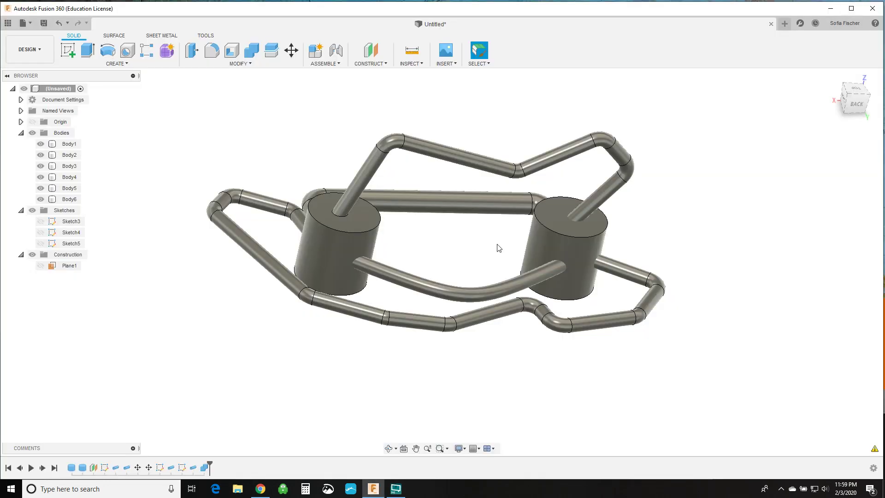
# Step: Orbit the finished pipe-and-cylinder example model, then start a new blank Untitled design
pyautogui.click(389, 448)
pyautogui.moveTo(458, 370)
pyautogui.mouseDown()
pyautogui.moveTo(415, 369)
pyautogui.moveTo(365, 330)
pyautogui.moveTo(359, 295)
pyautogui.moveTo(411, 336)
pyautogui.moveTo(466, 302)
pyautogui.moveTo(364, 364)
pyautogui.moveTo(484, 316)
pyautogui.moveTo(408, 308)
pyautogui.moveTo(459, 374)
pyautogui.moveTo(450, 376)
pyautogui.mouseUp()
pyautogui.click(785, 23)
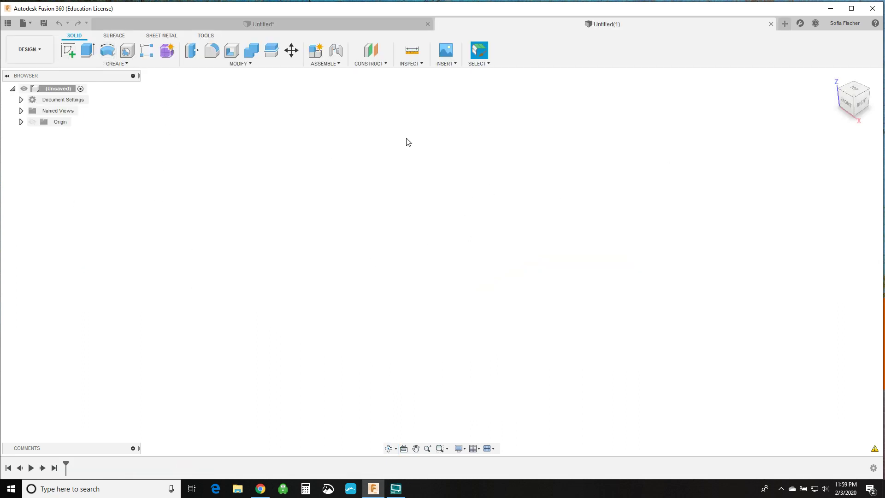
pyautogui.click(95, 63)
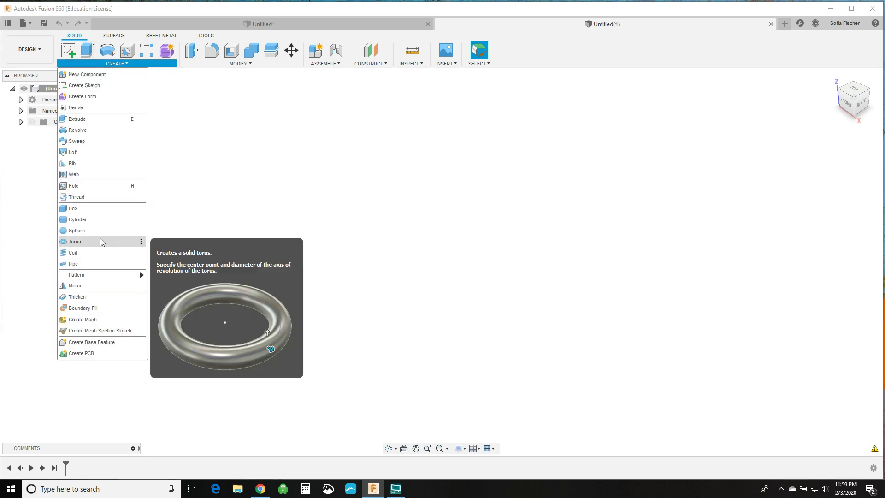
# Step: Create a cylinder on the ground plane with a 50 mm diameter and 50 mm height
pyautogui.click(106, 221)
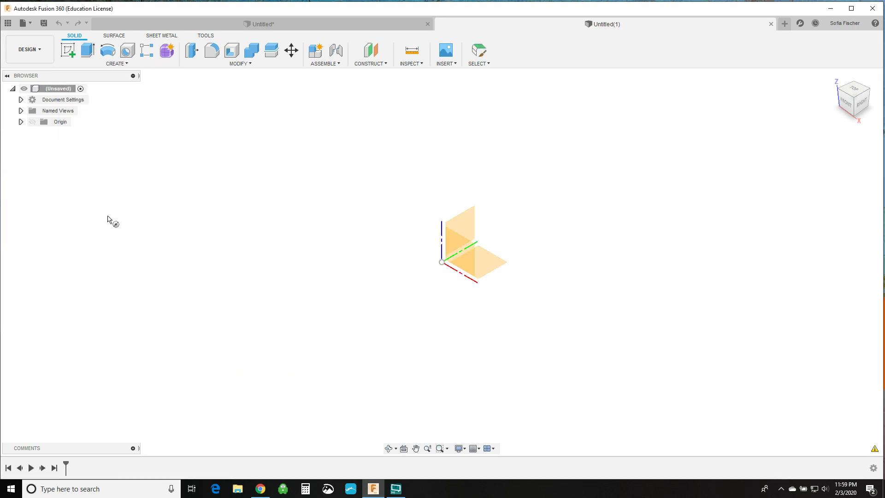
pyautogui.click(488, 266)
pyautogui.click(520, 306)
pyautogui.write('50')
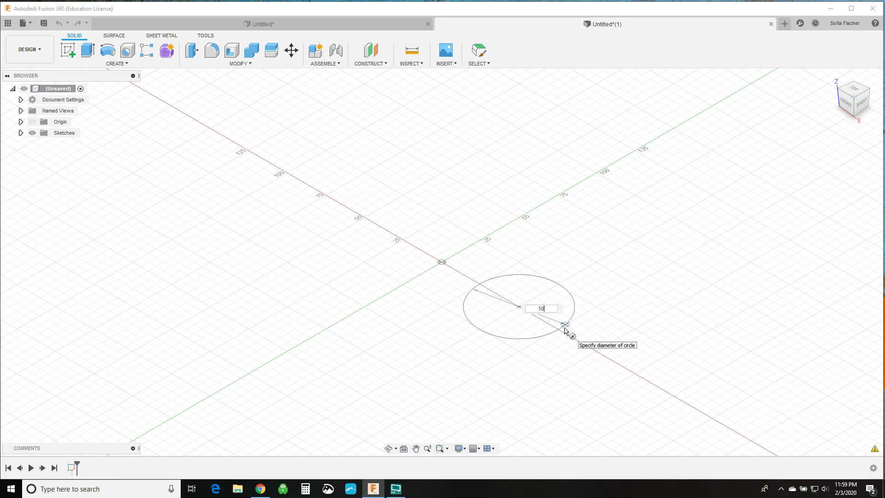
pyautogui.press('Return')
pyautogui.write('50')
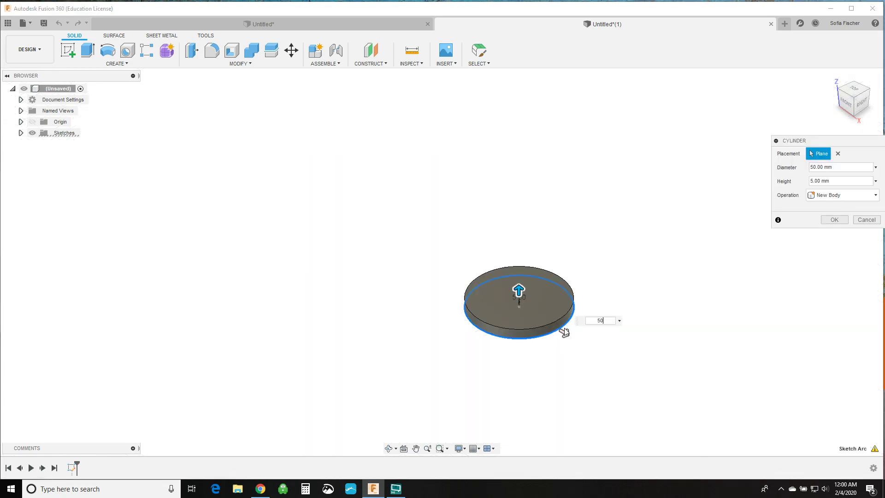
pyautogui.press('Return')
# Step: Add a second cylinder beside it, 25 mm diameter and 50 mm tall
pyautogui.click(114, 64)
pyautogui.click(115, 231)
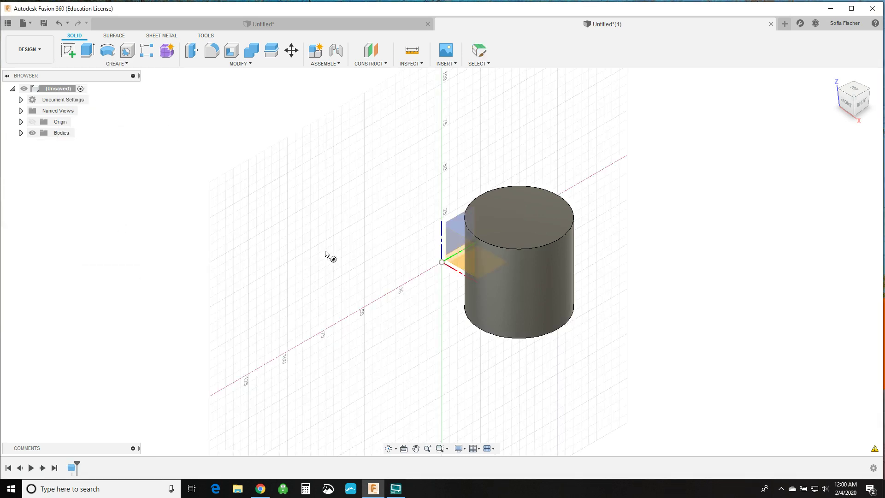
pyautogui.click(485, 265)
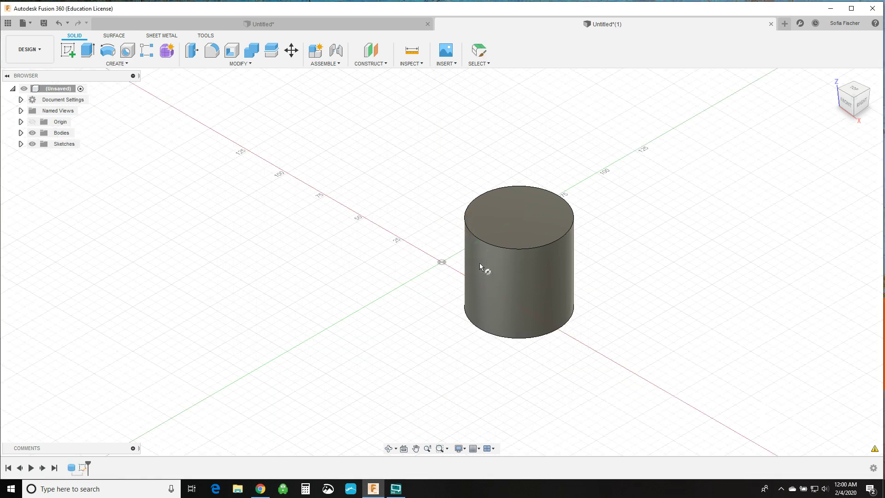
pyautogui.click(318, 191)
pyautogui.write('25')
pyautogui.press('Return')
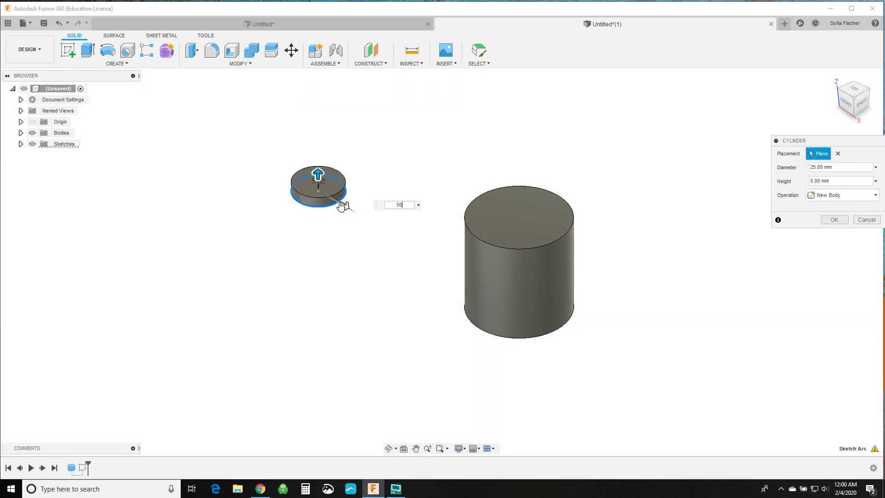
pyautogui.press('Return')
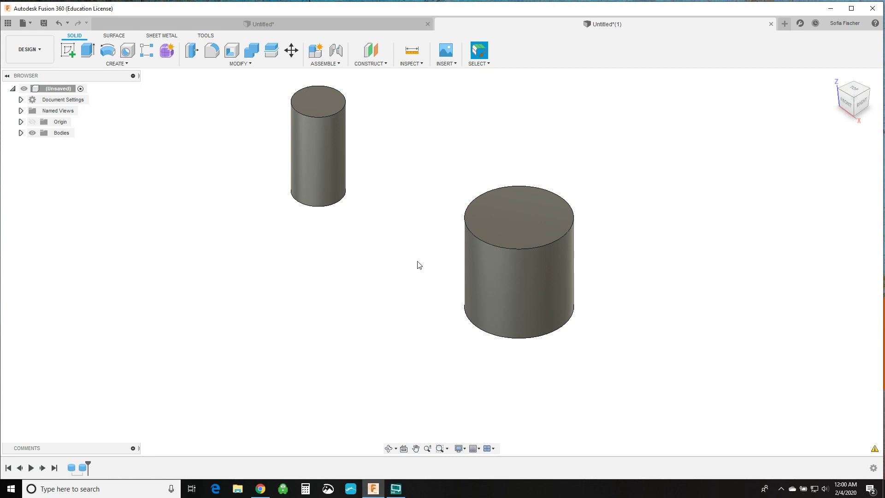
# Step: Create an offset construction plane 25 mm above the XY ground plane
pyautogui.click(368, 54)
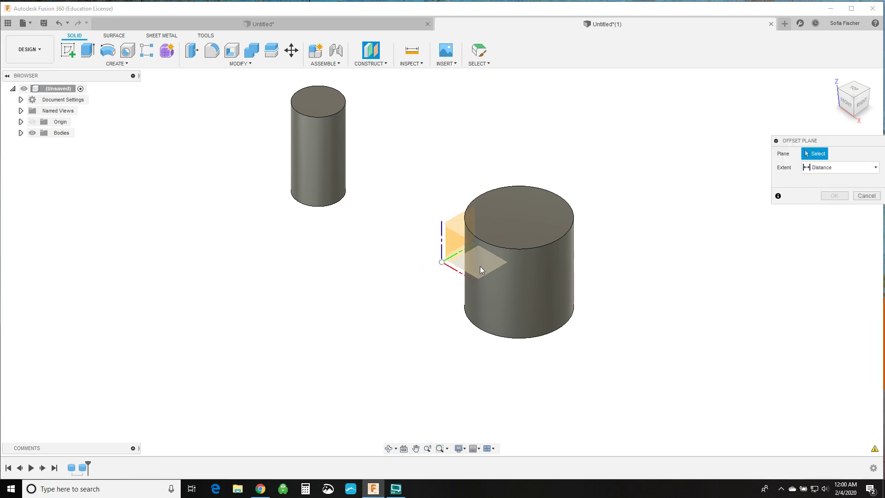
pyautogui.click(485, 269)
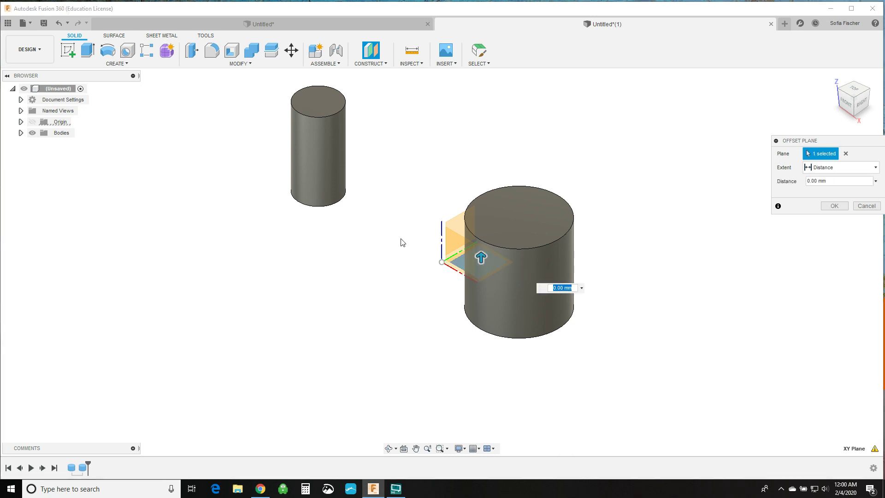
pyautogui.write('25')
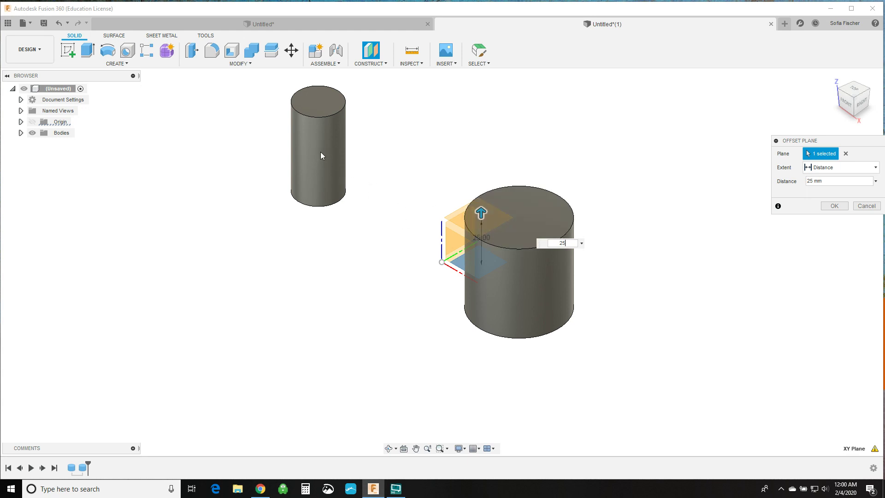
pyautogui.click(834, 205)
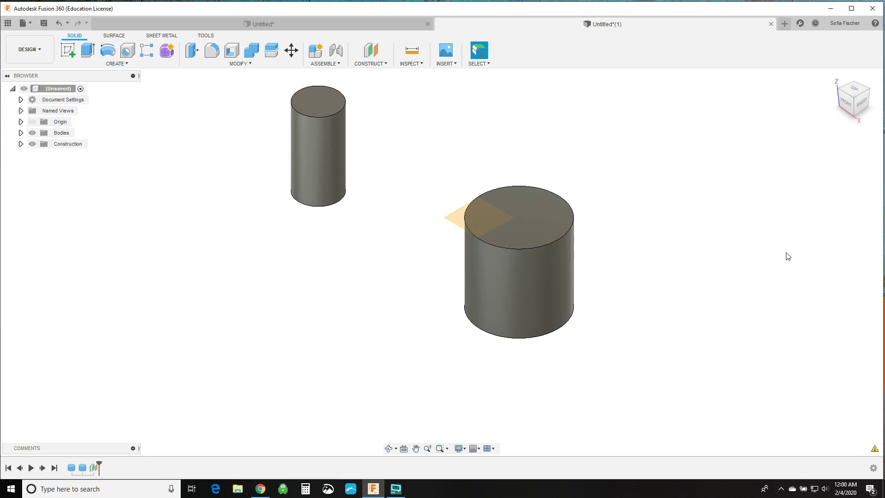
pyautogui.click(67, 52)
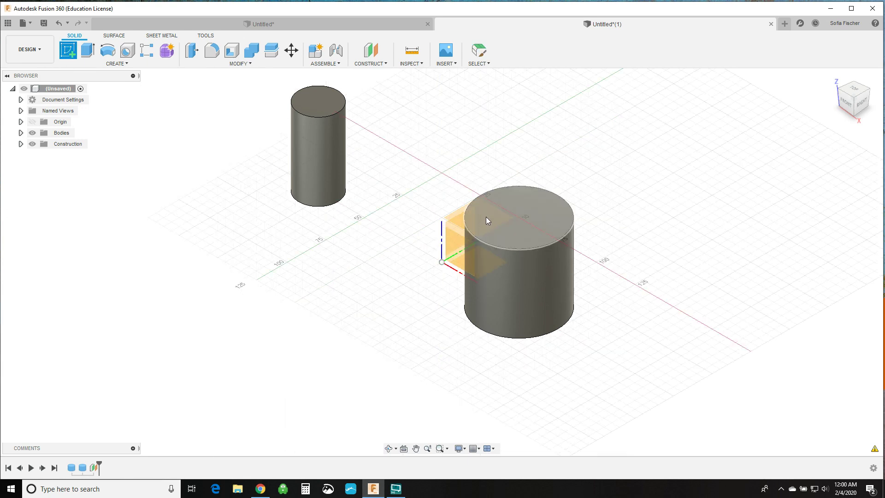
# Step: Draw a six-segment zigzag line from the small circle's bottom to the large circle's bottom edge
pyautogui.click(459, 219)
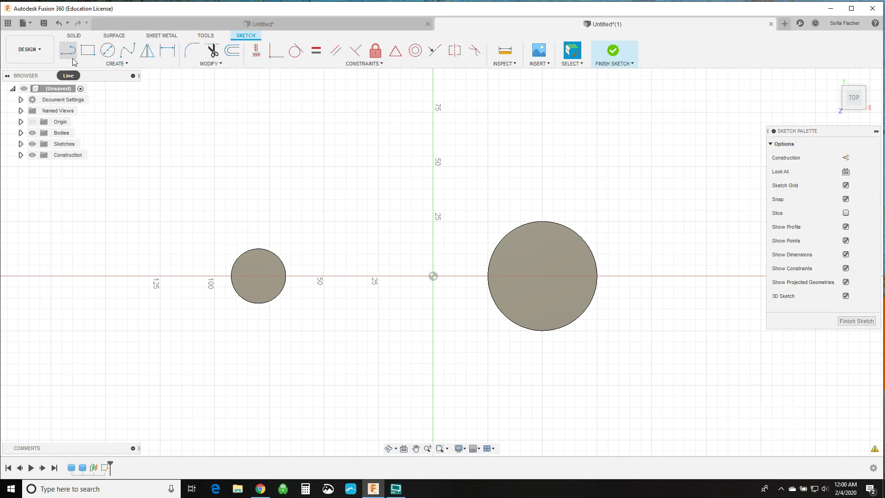
pyautogui.click(67, 51)
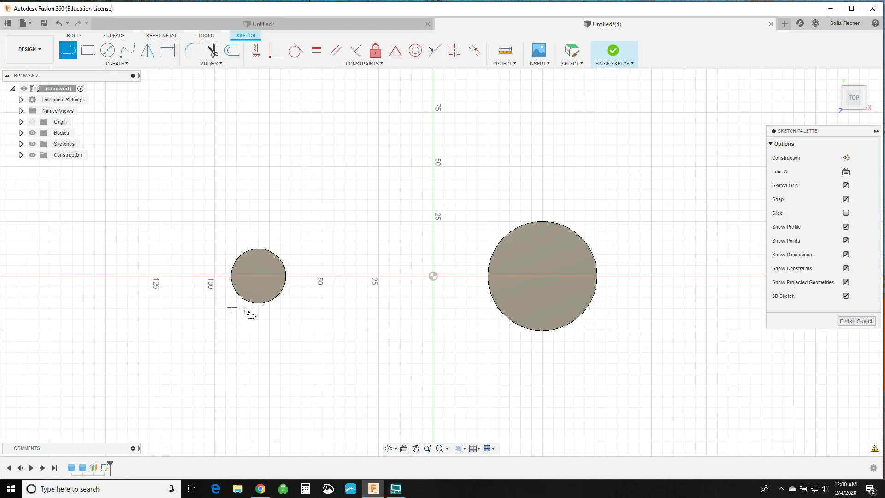
pyautogui.click(258, 300)
pyautogui.click(259, 374)
pyautogui.click(324, 342)
pyautogui.click(378, 377)
pyautogui.click(411, 243)
pyautogui.click(472, 360)
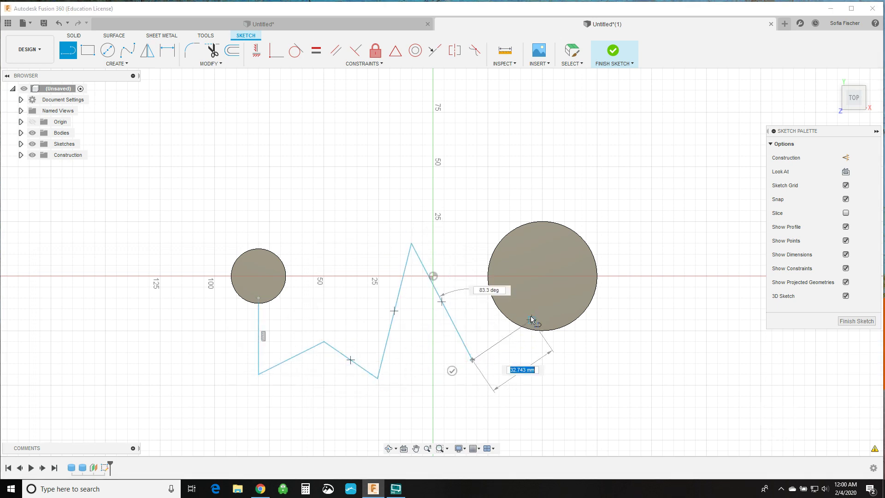
pyautogui.click(531, 320)
pyautogui.press('Escape')
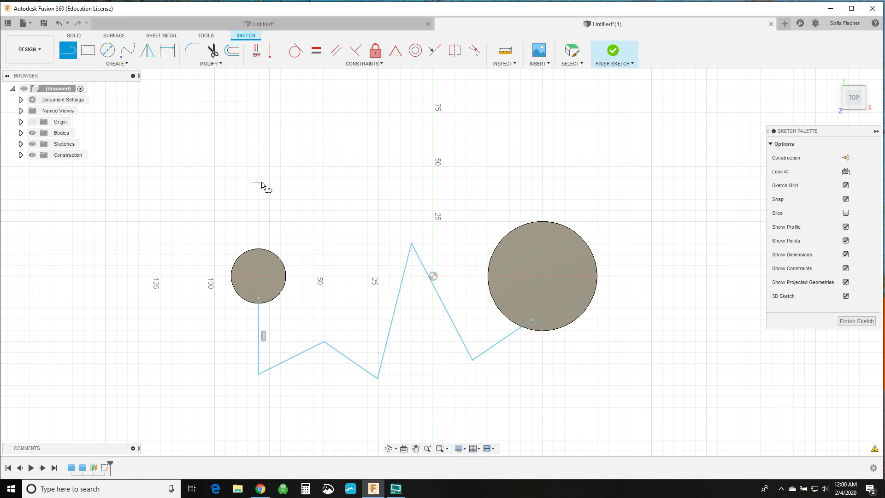
# Step: Round all five zigzag corners with 10 mm sketch fillets and finish the sketch
pyautogui.click(193, 50)
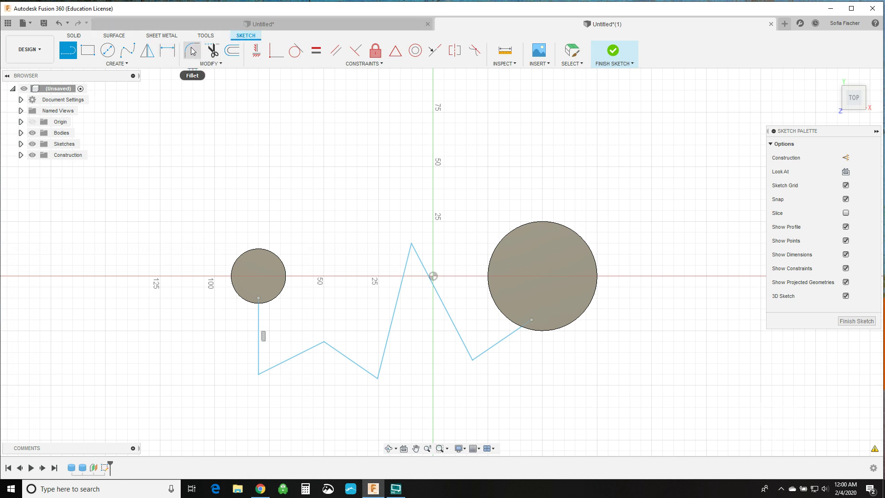
pyautogui.click(259, 358)
pyautogui.click(276, 365)
pyautogui.click(306, 350)
pyautogui.click(341, 353)
pyautogui.click(366, 370)
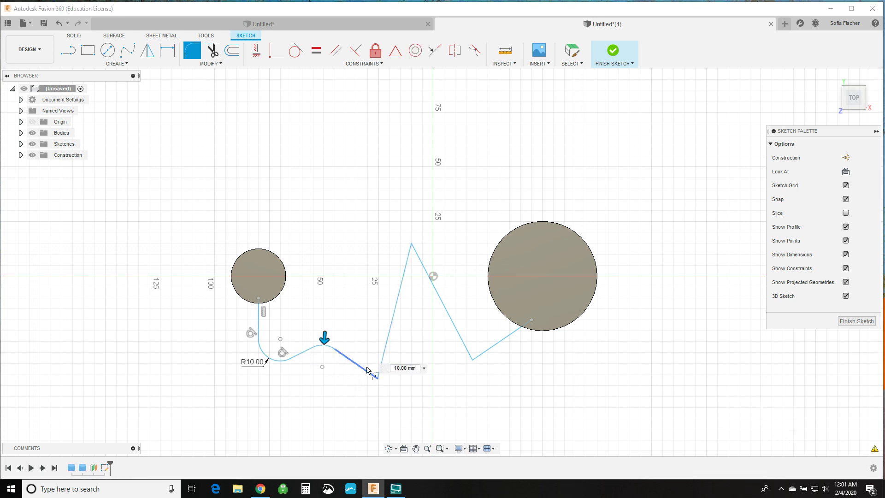
pyautogui.click(384, 350)
pyautogui.click(405, 279)
pyautogui.click(441, 299)
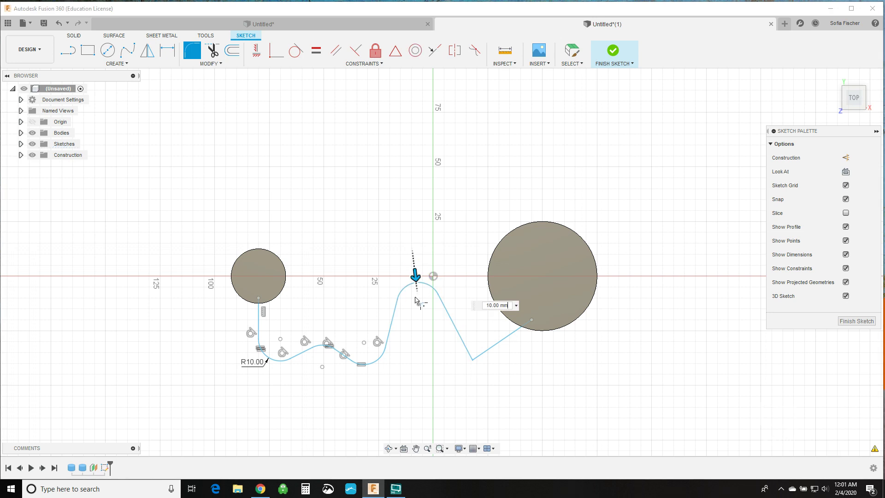
pyautogui.click(466, 347)
pyautogui.click(490, 347)
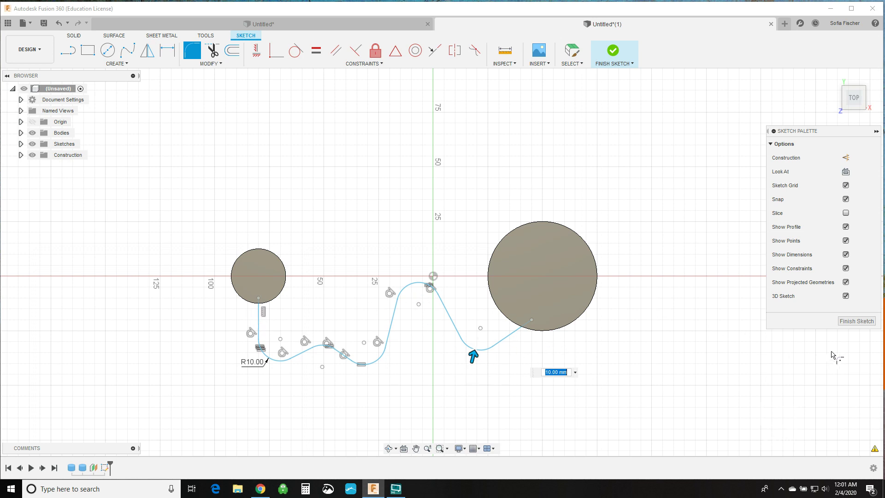
pyautogui.click(852, 325)
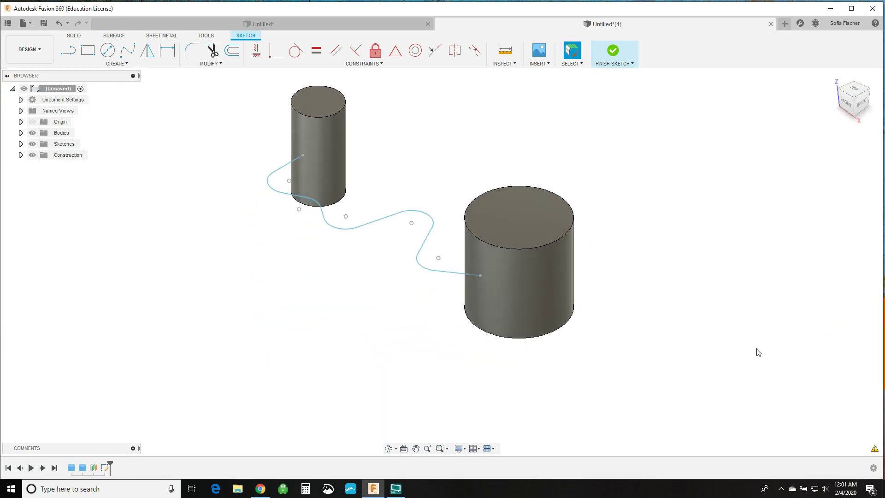
# Step: Sweep a hollow 10 mm square pipe with 1 mm wall along the wavy curve as a new body
pyautogui.click(110, 64)
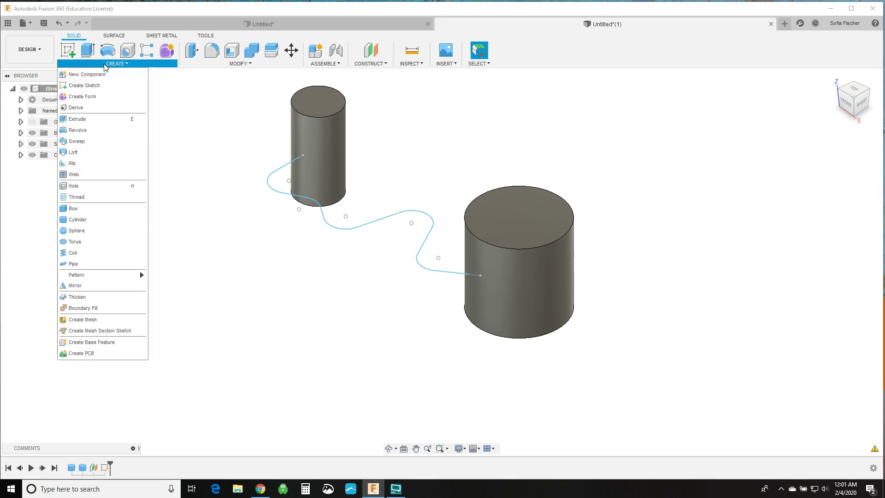
pyautogui.click(83, 263)
pyautogui.moveTo(796, 133); pyautogui.dragTo(707, 110)
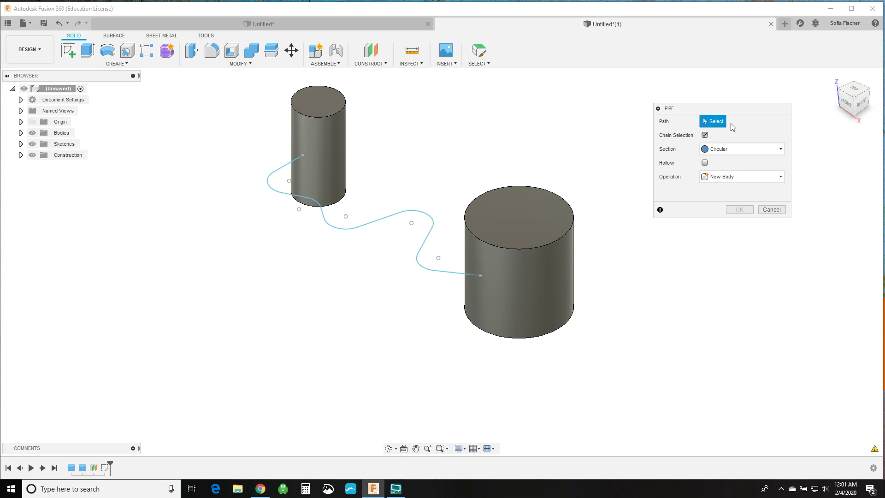
pyautogui.click(344, 229)
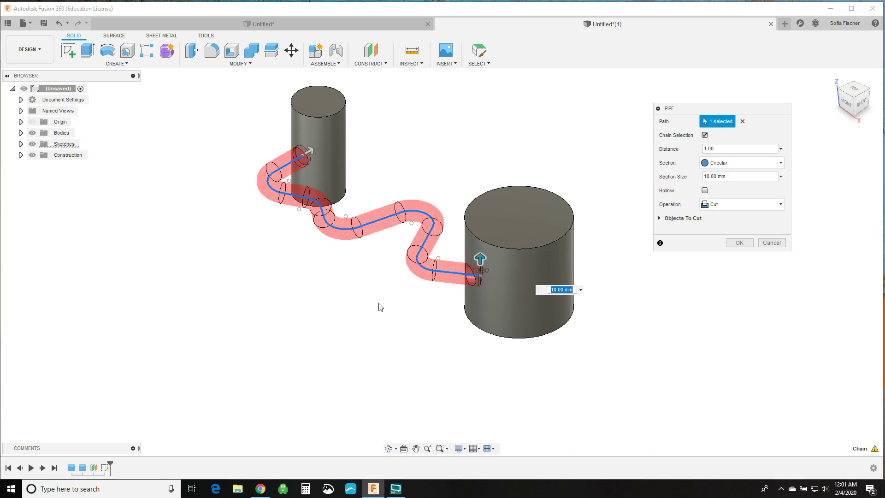
pyautogui.click(726, 165)
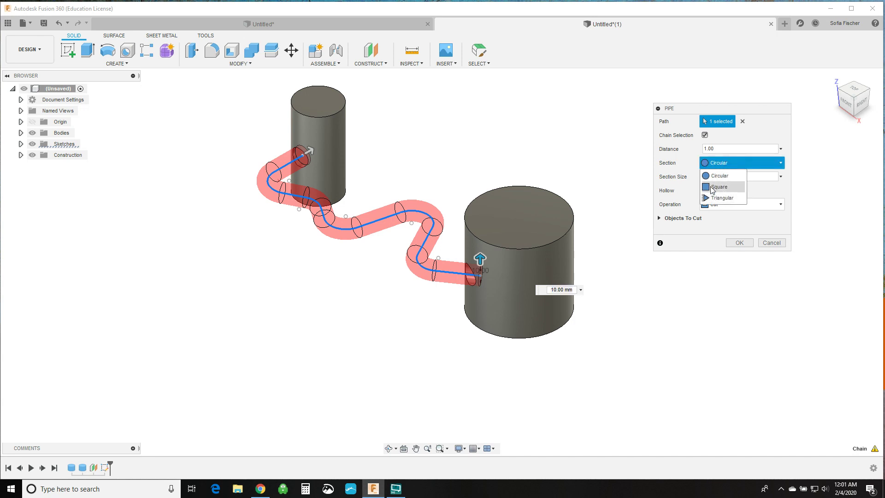
pyautogui.click(711, 188)
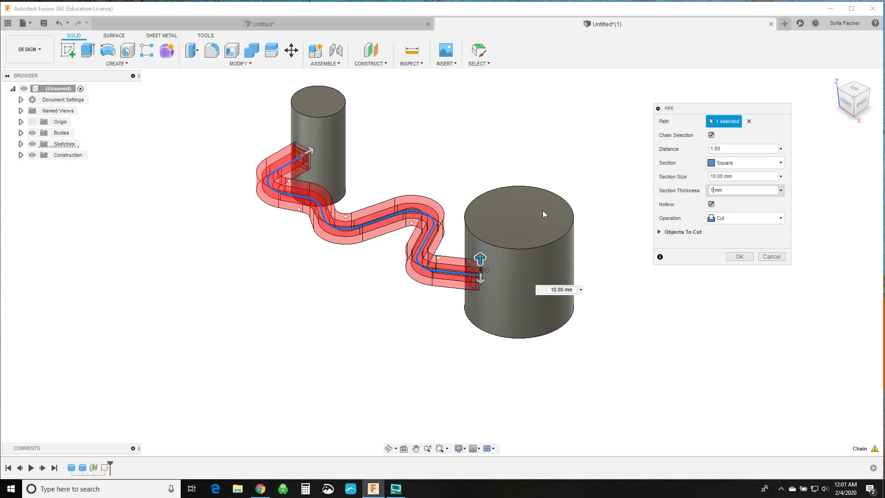
pyautogui.press('Return')
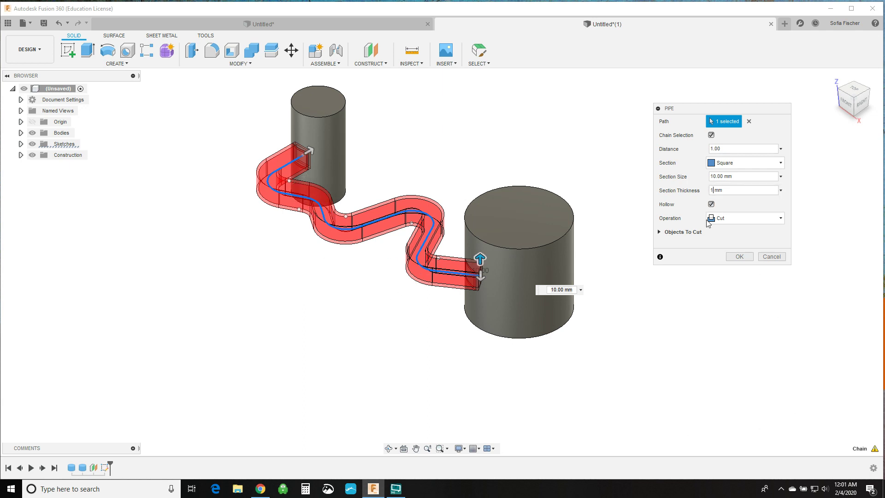
pyautogui.click(729, 218)
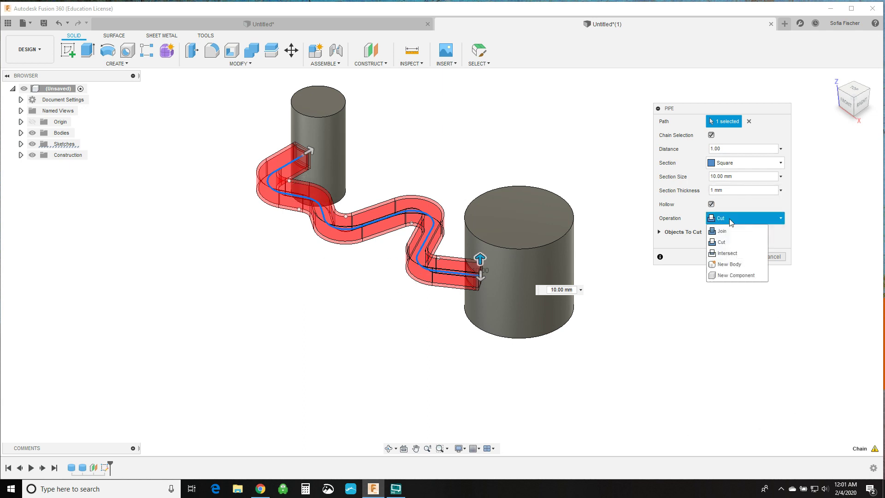
pyautogui.click(731, 265)
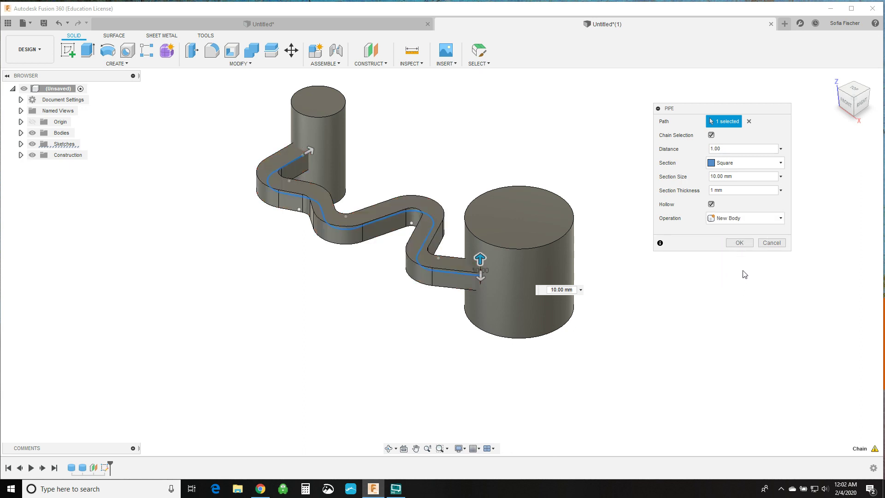
pyautogui.click(739, 242)
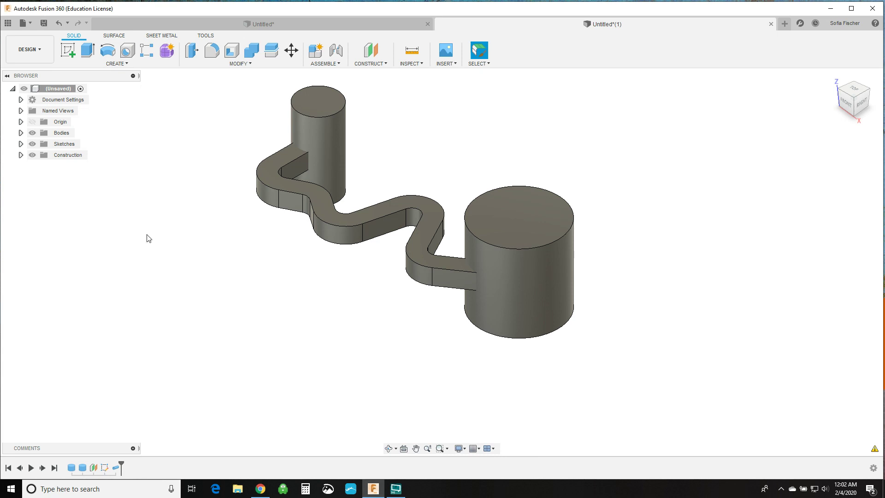
# Step: Expand the Bodies list and select Body1, Body2 and Body3 to identify each part
pyautogui.click(21, 133)
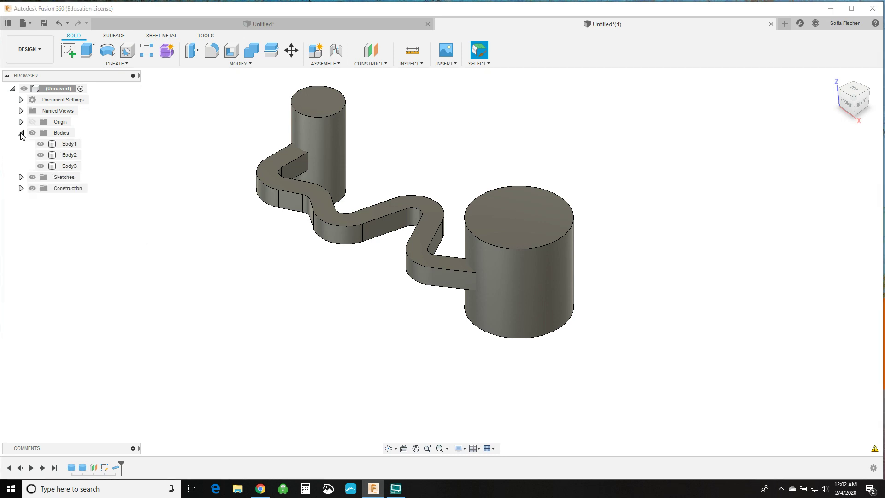
pyautogui.click(70, 144)
pyautogui.click(70, 155)
pyautogui.click(70, 166)
pyautogui.click(193, 304)
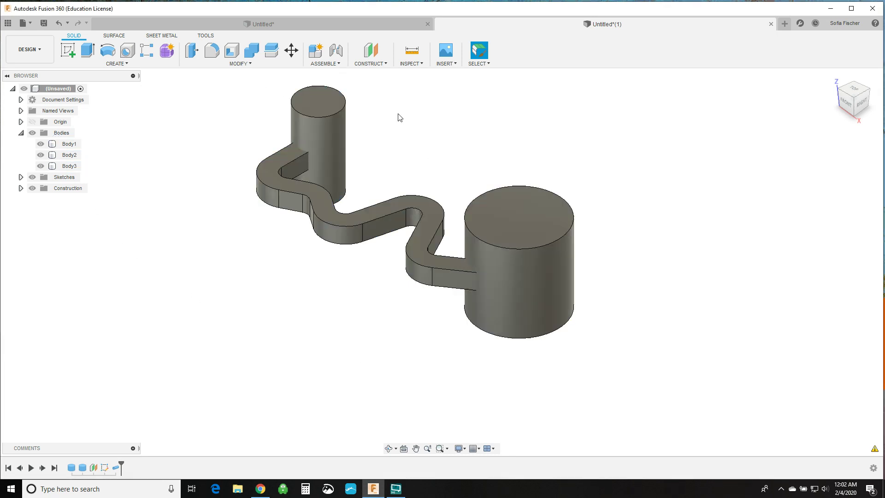
# Step: On the vertical plane, sketch a 3-point arc from the small cylinder's top to the large cylinder's top
pyautogui.click(68, 47)
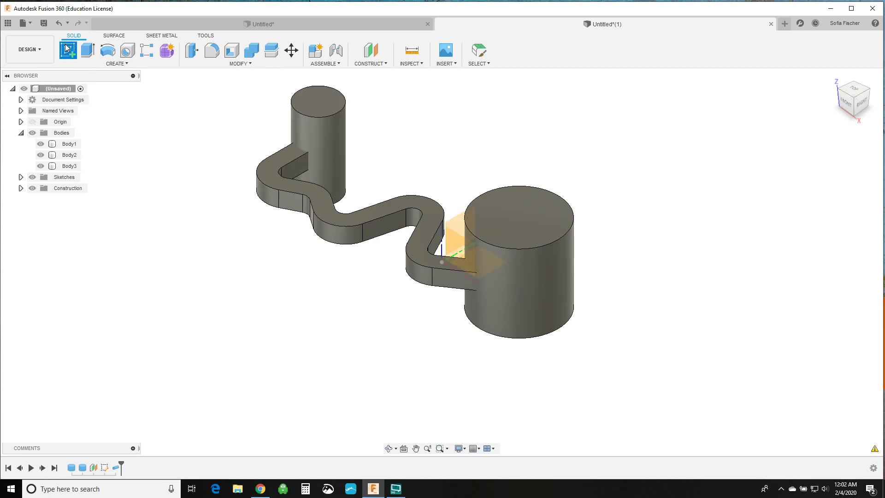
pyautogui.click(454, 249)
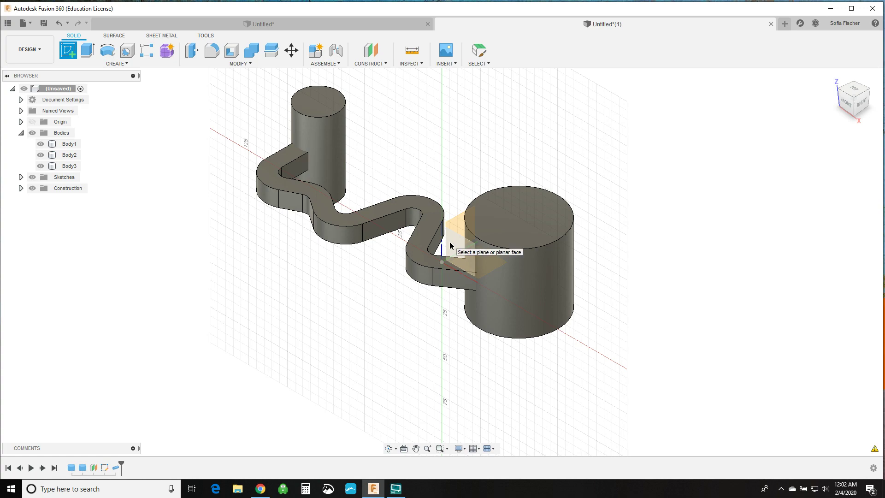
pyautogui.click(450, 241)
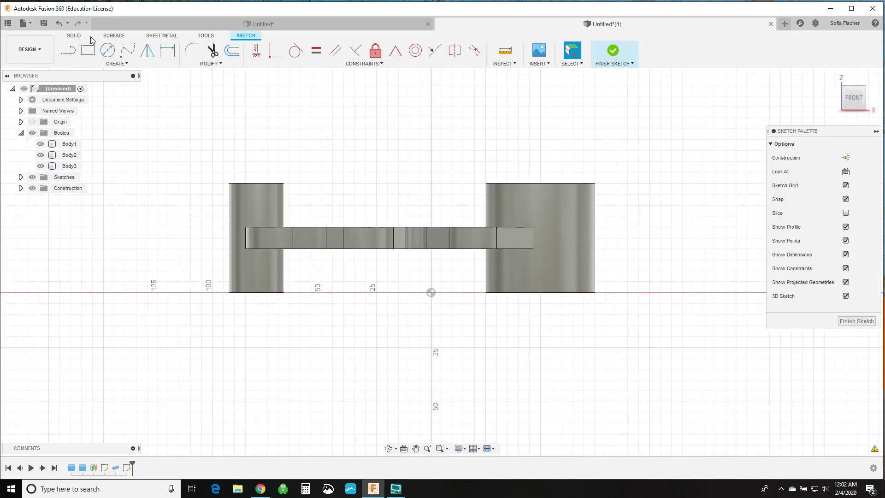
pyautogui.click(110, 65)
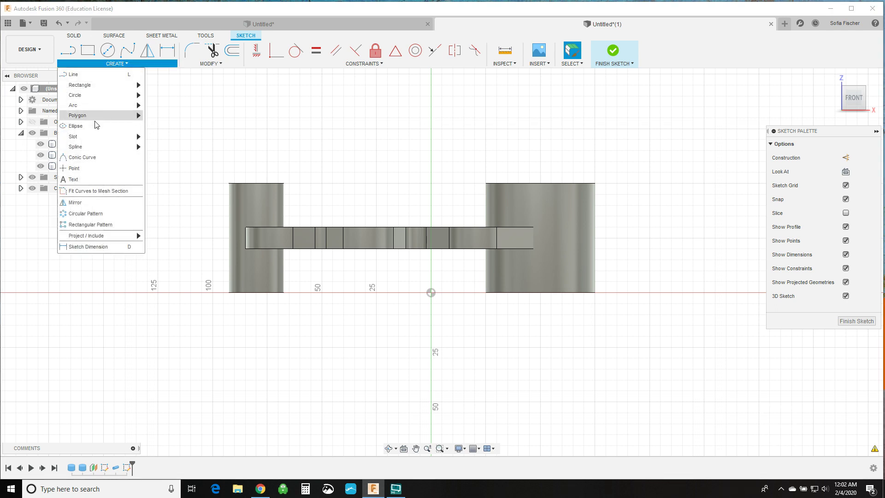
pyautogui.moveTo(94, 115)
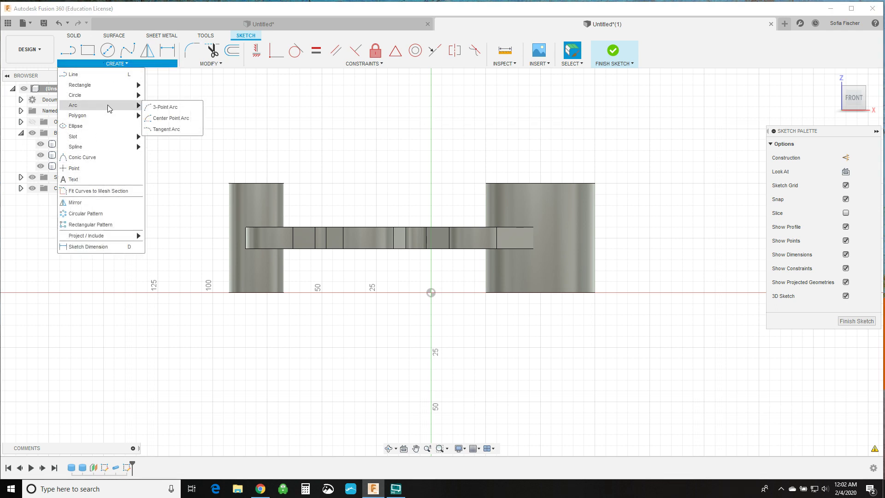
pyautogui.click(164, 108)
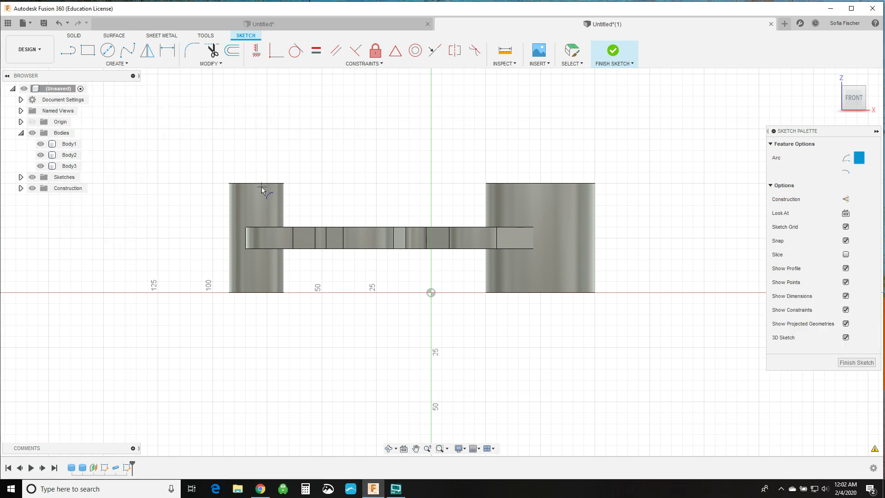
pyautogui.click(257, 188)
pyautogui.click(551, 194)
pyautogui.click(418, 80)
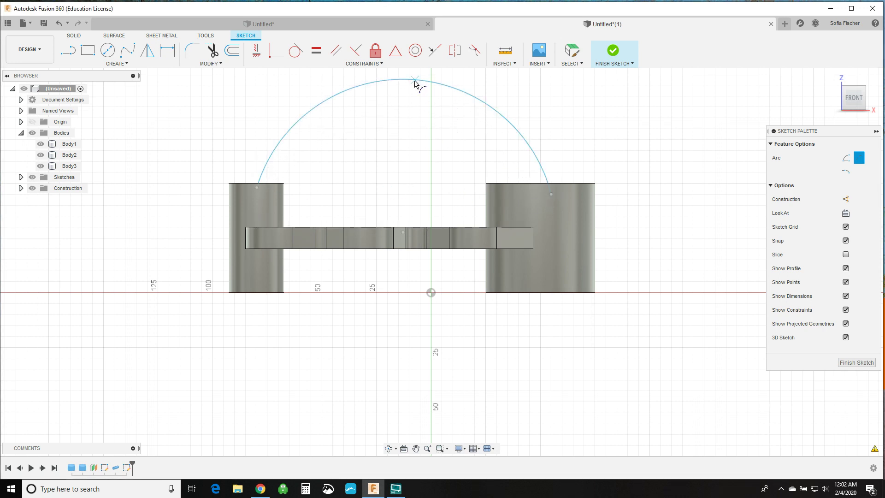
pyautogui.click(855, 362)
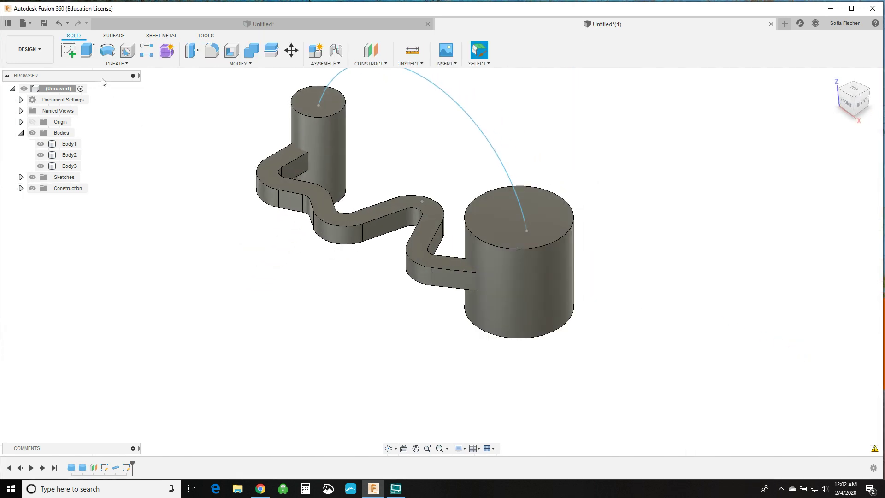
# Step: Sweep a 12 mm circular pipe along the arc as new body Body4
pyautogui.click(117, 63)
pyautogui.click(83, 271)
pyautogui.click(487, 144)
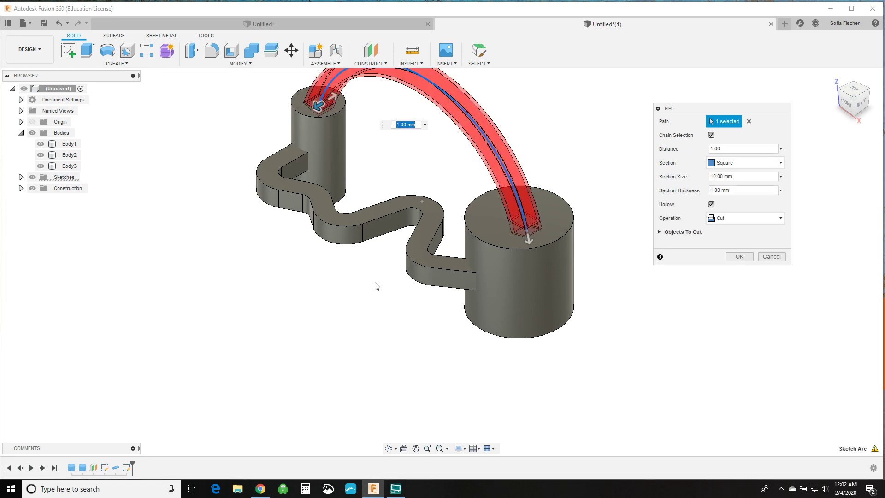
pyautogui.click(737, 163)
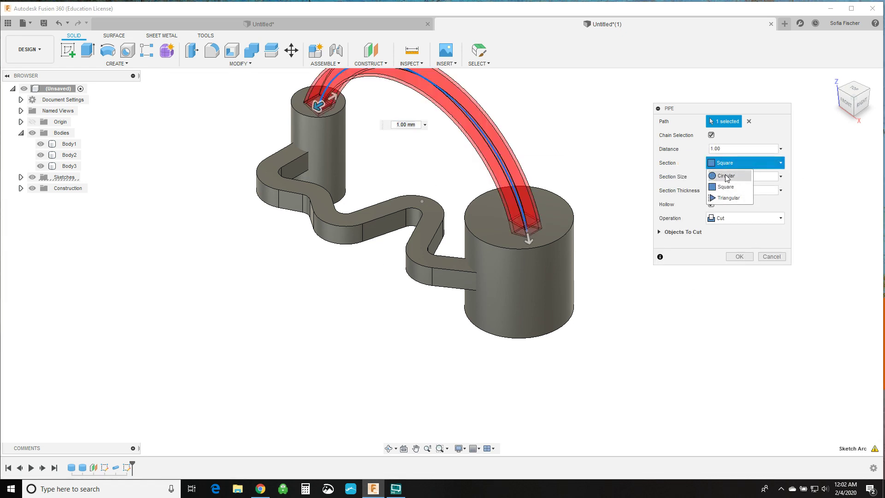
pyautogui.click(727, 179)
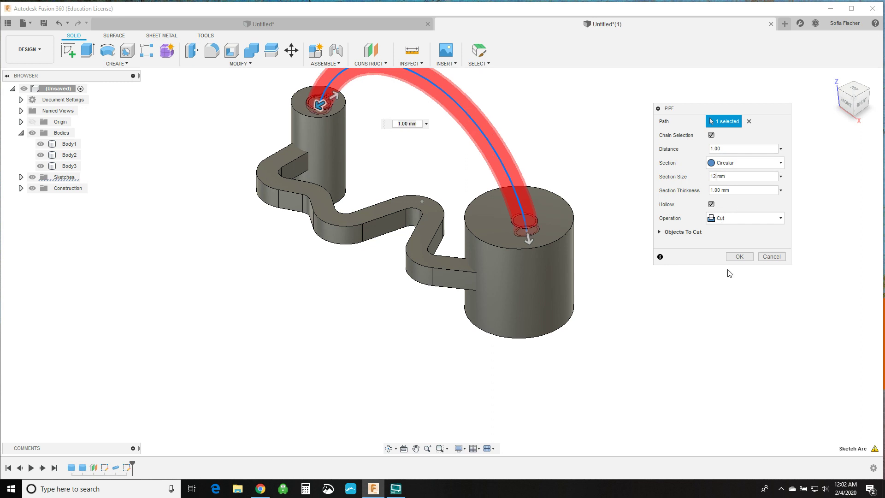
pyautogui.click(736, 221)
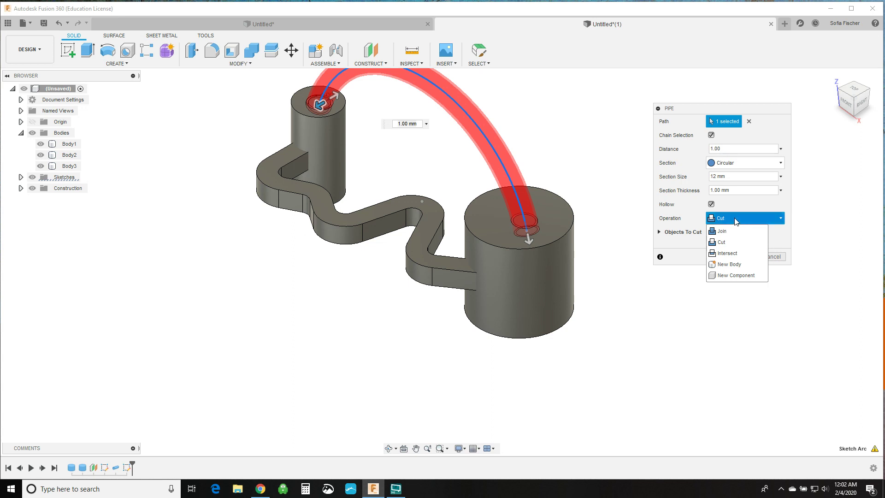
pyautogui.click(728, 265)
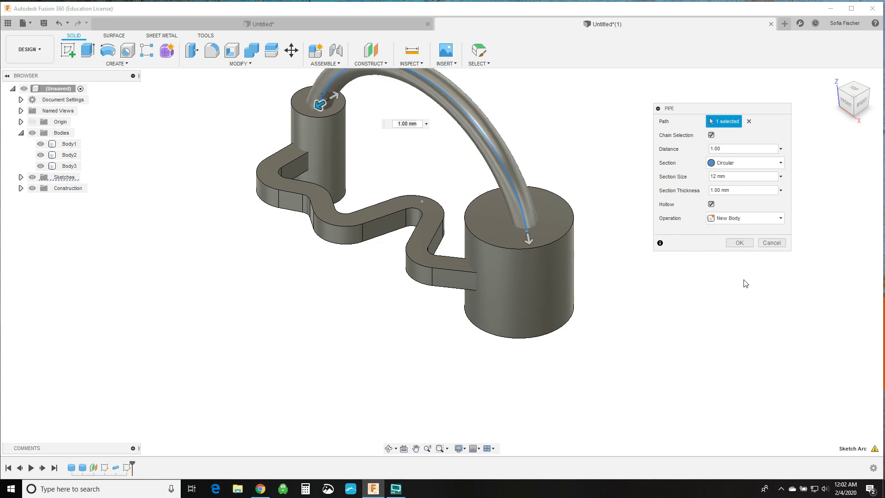
pyautogui.click(739, 243)
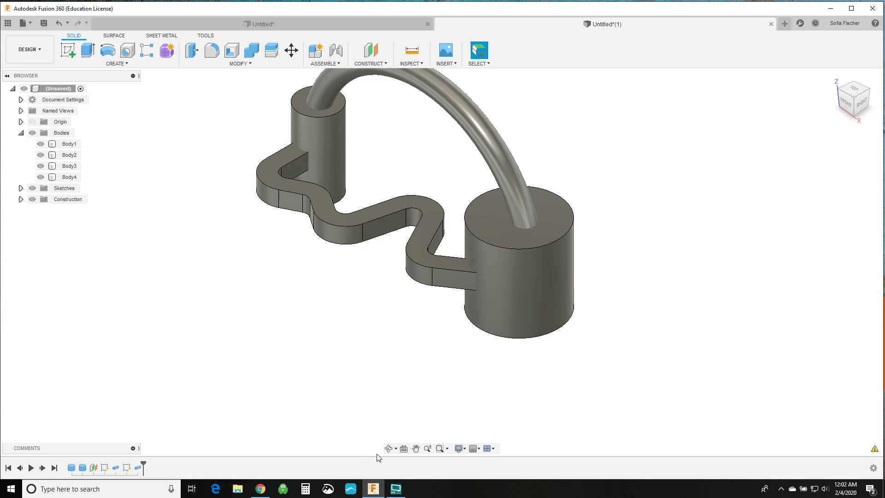
# Step: Orbit the model and toggle Body4 off and back on to inspect where it meets the cylinders
pyautogui.click(389, 448)
pyautogui.moveTo(332, 377); pyautogui.dragTo(350, 374)
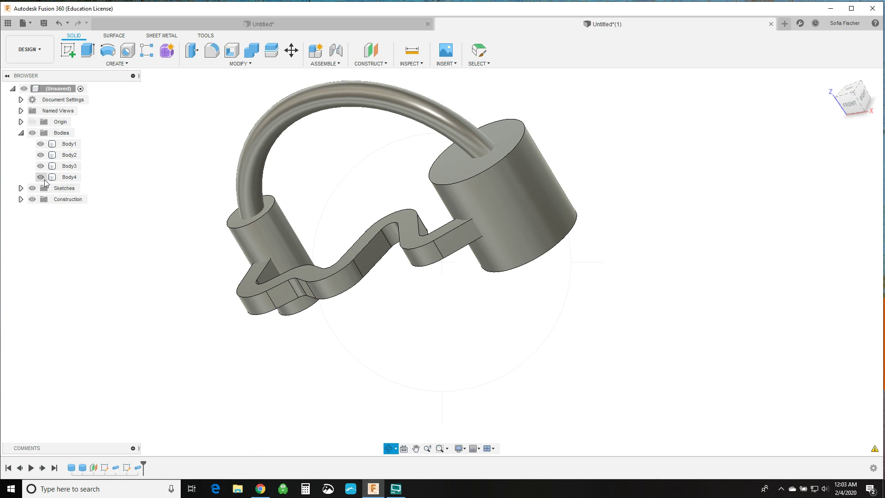
pyautogui.click(40, 177)
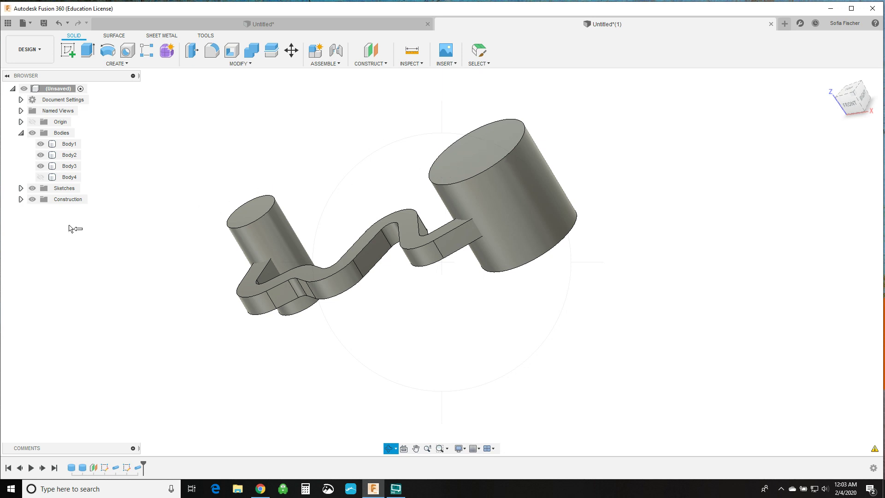
pyautogui.click(41, 177)
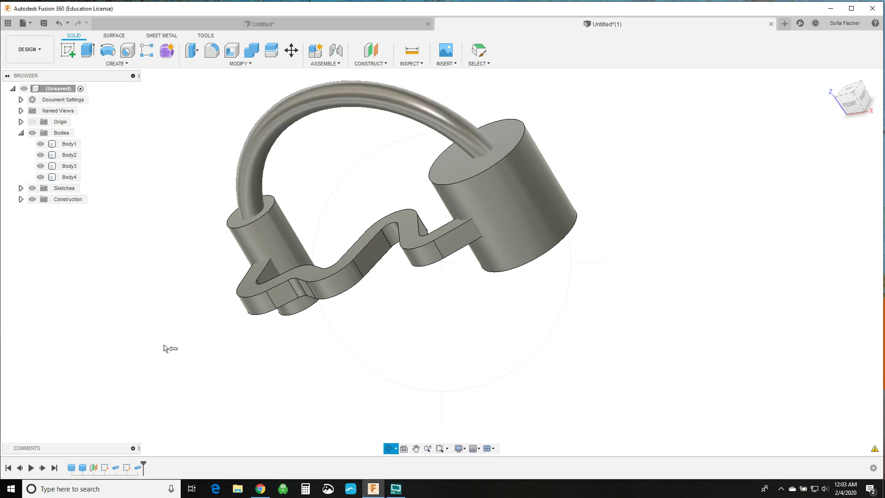
pyautogui.press('Escape')
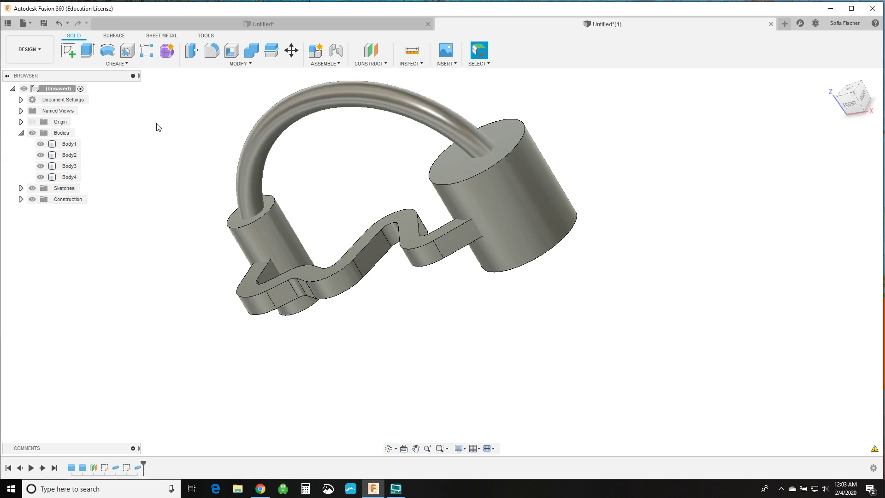
# Step: Combine-cut Body4 from the large cylinder Body1, keeping Body4 as a separate tool body
pyautogui.click(252, 49)
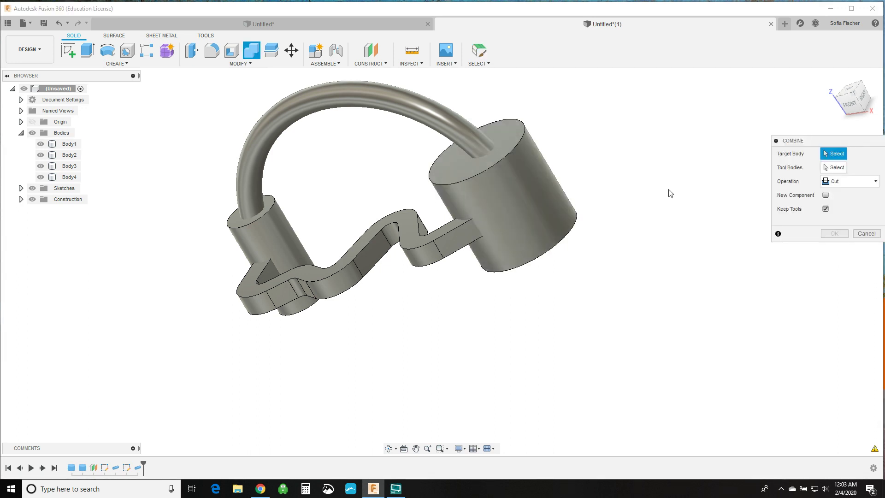
pyautogui.moveTo(806, 140); pyautogui.dragTo(678, 119)
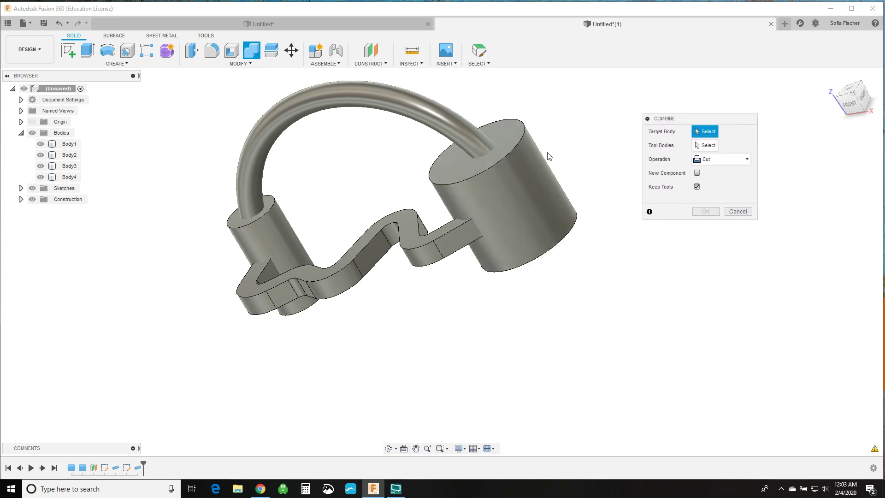
pyautogui.click(510, 201)
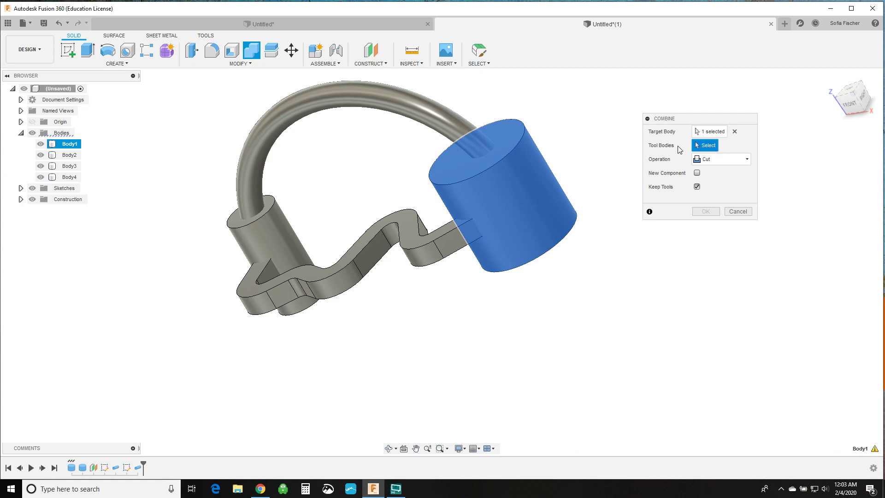
pyautogui.click(371, 90)
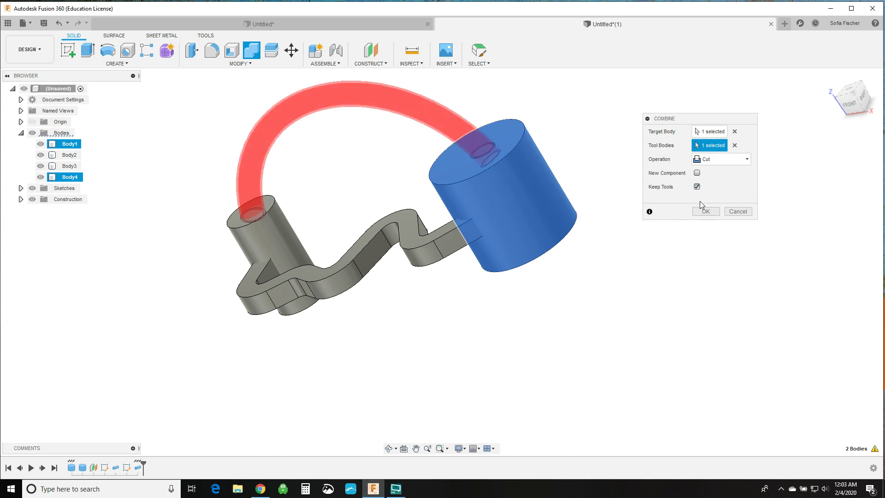
pyautogui.click(713, 213)
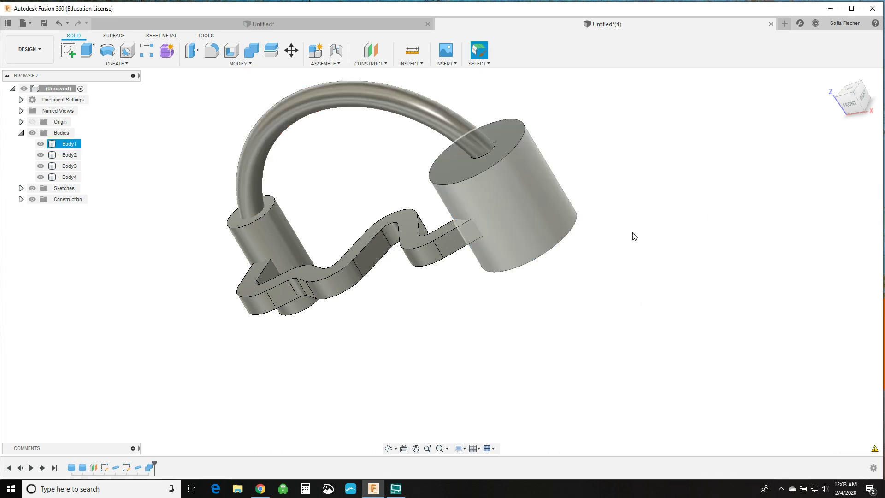
# Step: Hide Body4 to inspect the round hole in the large cylinder's top, then show Body4 again
pyautogui.click(41, 177)
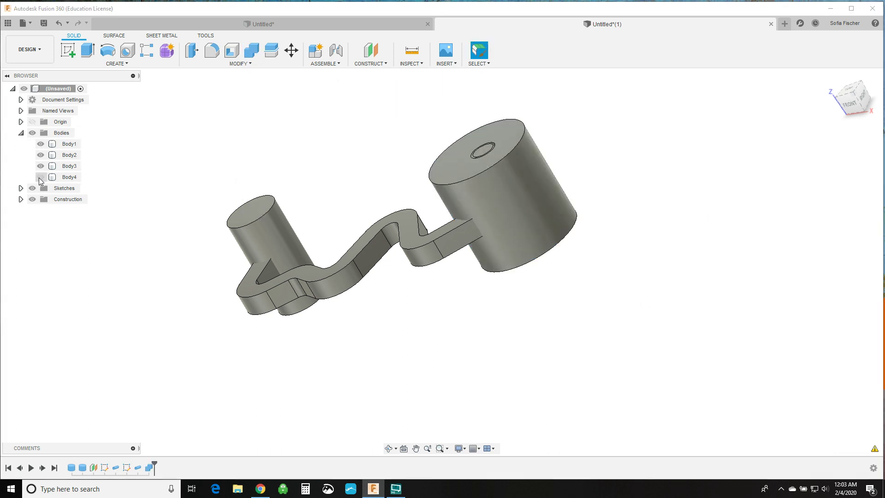
pyautogui.click(389, 448)
pyautogui.moveTo(416, 318); pyautogui.dragTo(442, 362)
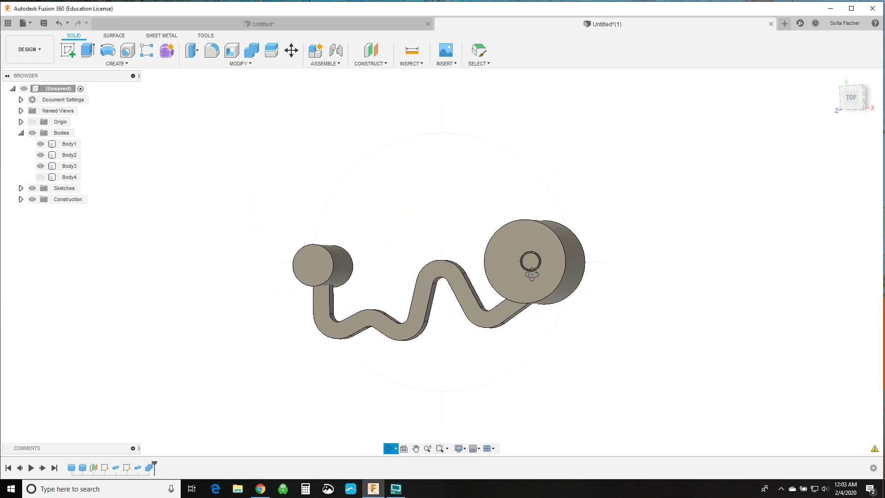
pyautogui.scroll(5, 531, 271)
pyautogui.moveTo(536, 302); pyautogui.dragTo(505, 278)
pyautogui.scroll(-6, 504, 278)
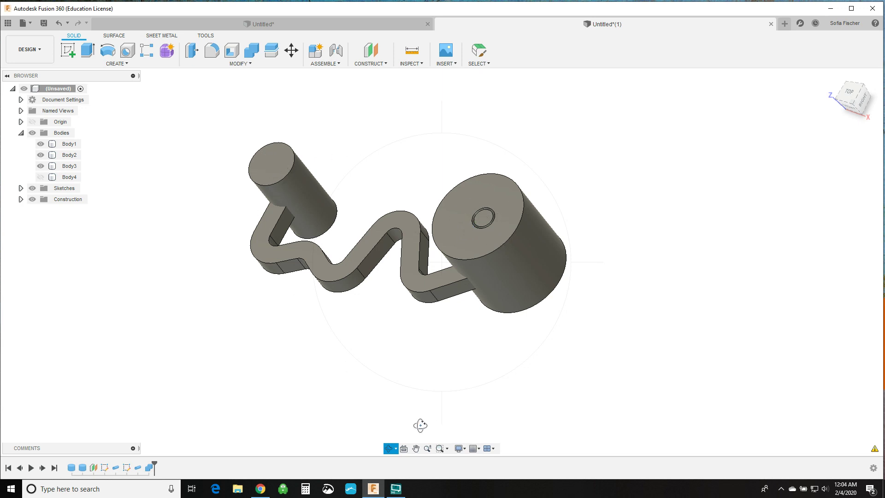
pyautogui.press('Escape')
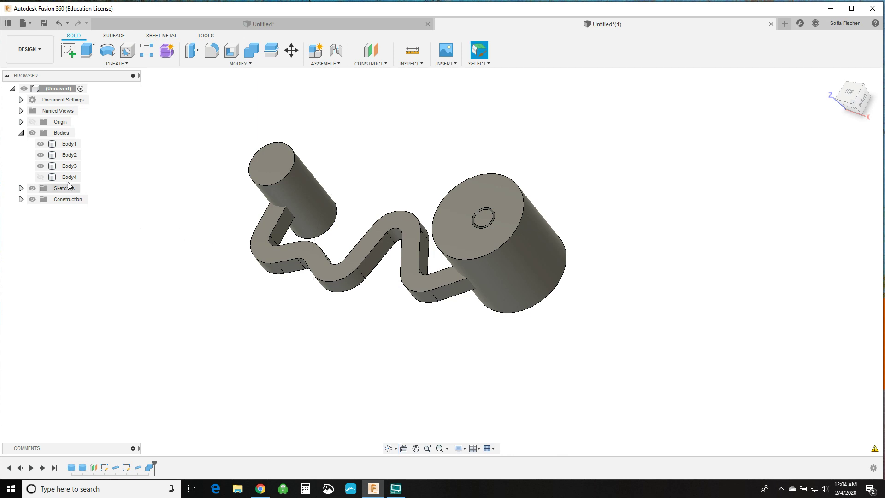
pyautogui.click(40, 177)
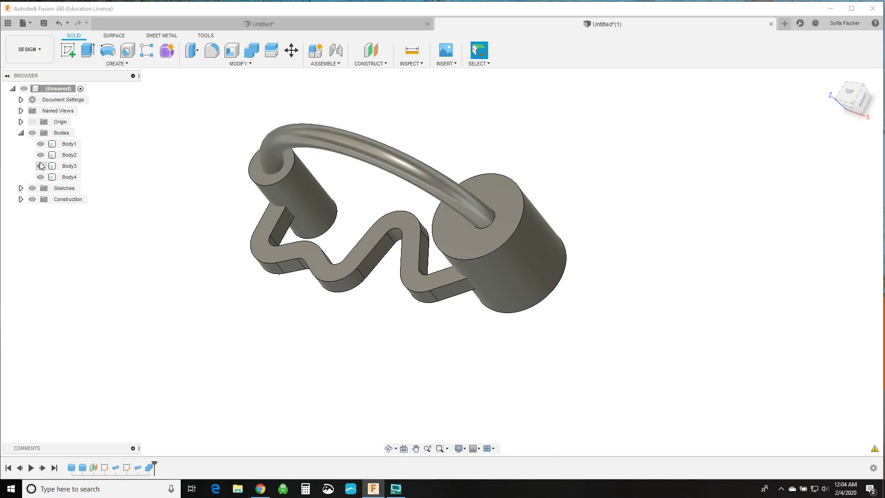
# Step: Combine-cut Body4 from Body2 with Keep Tools on, then hide Body4
pyautogui.click(252, 49)
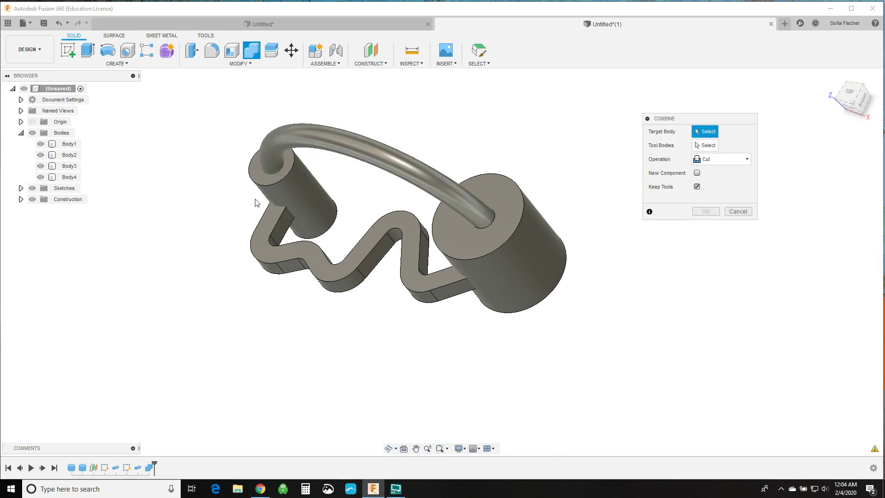
pyautogui.click(292, 189)
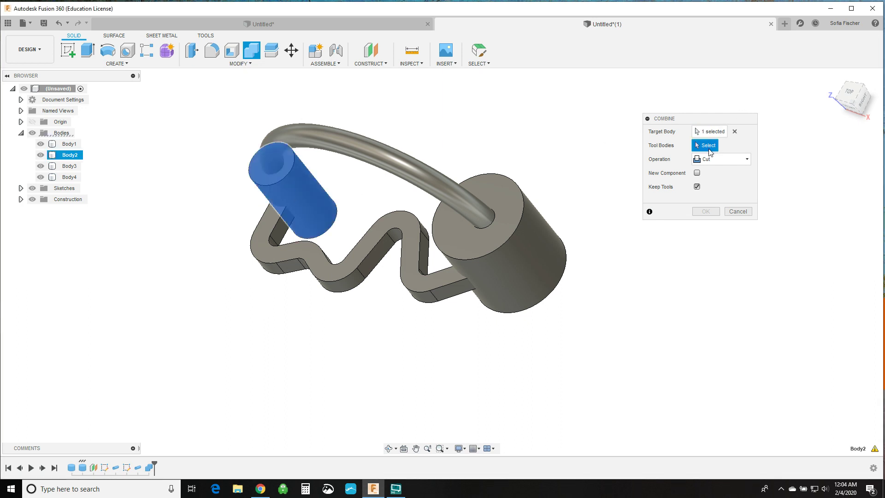
pyautogui.click(303, 140)
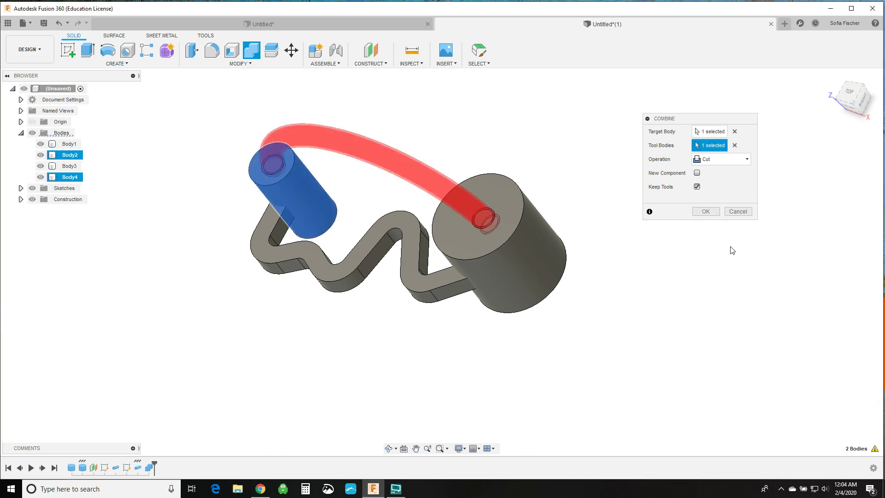
pyautogui.click(706, 211)
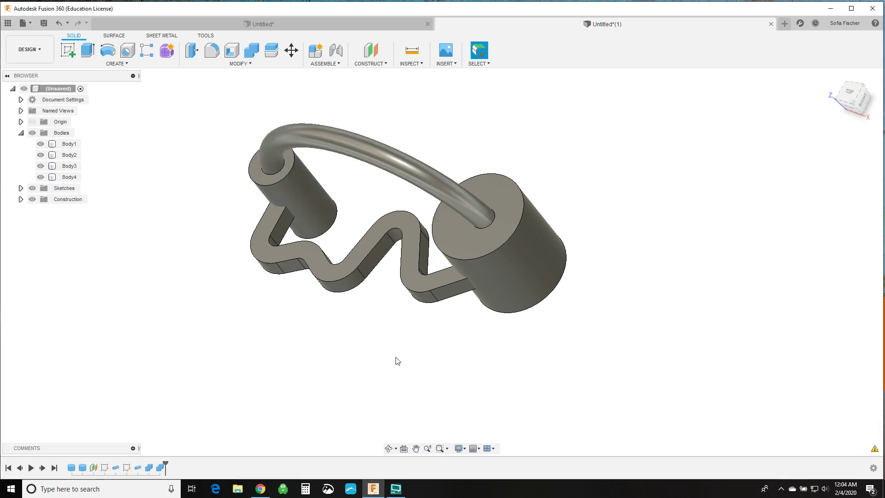
pyautogui.click(41, 177)
pyautogui.click(265, 158)
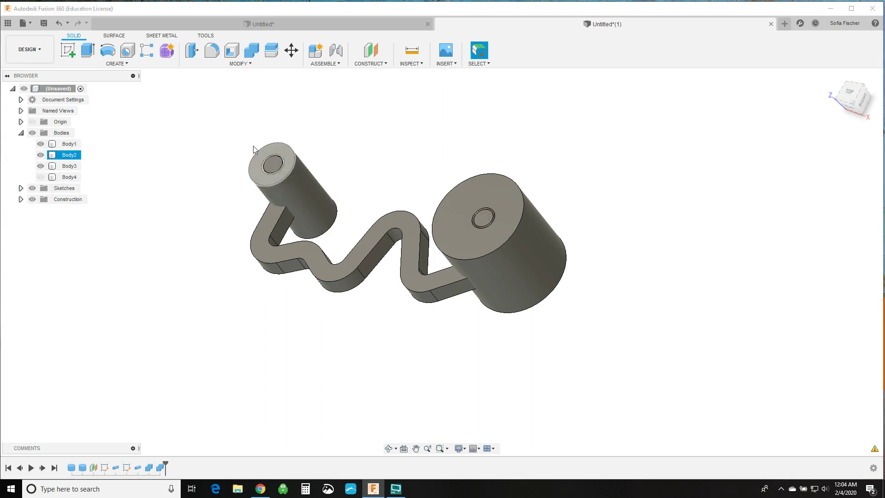
# Step: Show Body4 again and orbit to a front view of the pipe seated in both cylinders
pyautogui.click(64, 177)
pyautogui.click(40, 177)
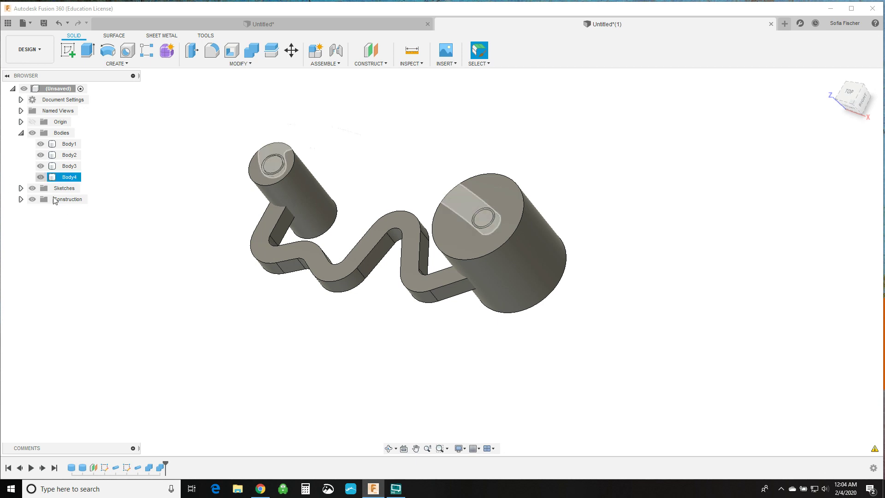
pyautogui.click(390, 448)
pyautogui.moveTo(297, 395)
pyautogui.mouseDown()
pyautogui.moveTo(317, 347)
pyautogui.moveTo(306, 317)
pyautogui.moveTo(293, 346)
pyautogui.moveTo(300, 326)
pyautogui.moveTo(310, 401)
pyautogui.mouseUp()
pyautogui.moveTo(381, 348); pyautogui.dragTo(397, 276)
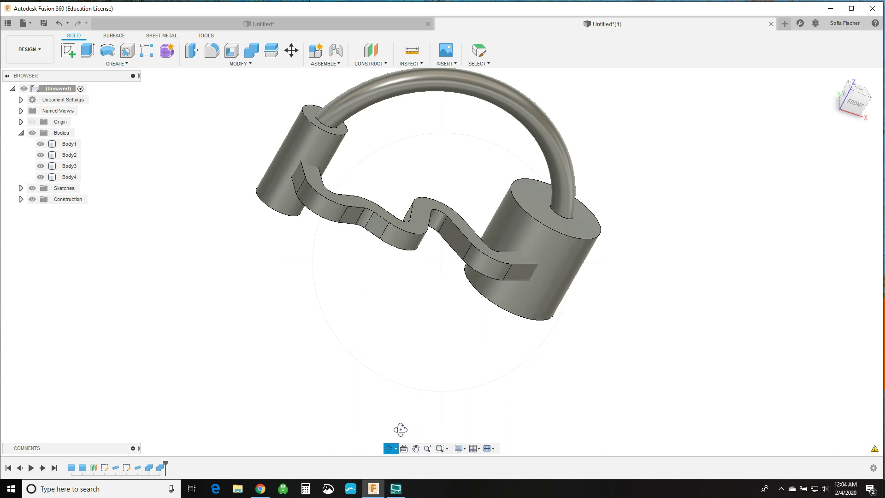
pyautogui.press('Escape')
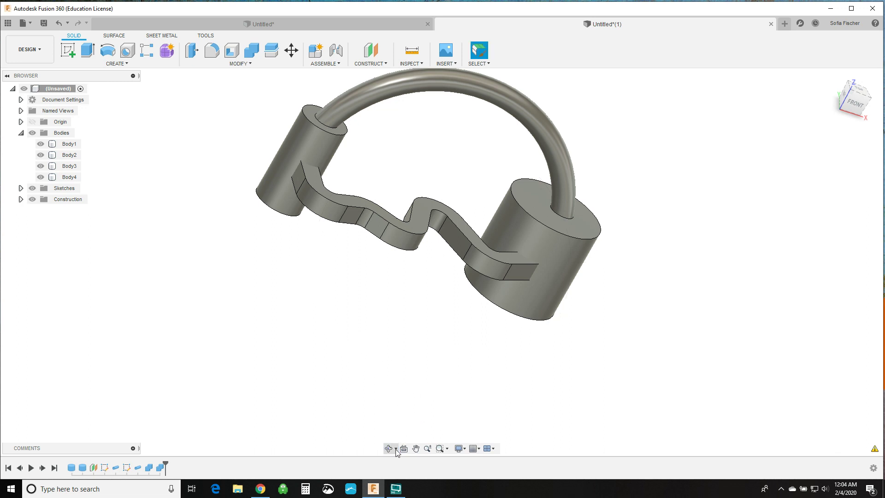